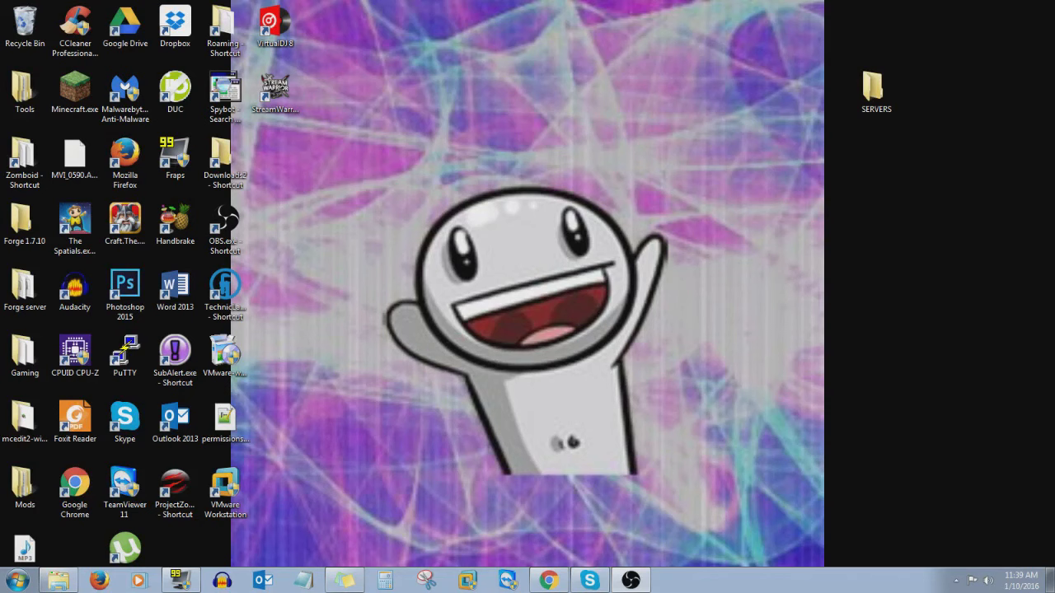
Step: Restore and maximize the Chrome window, then go to the Google homepage
click(554, 581)
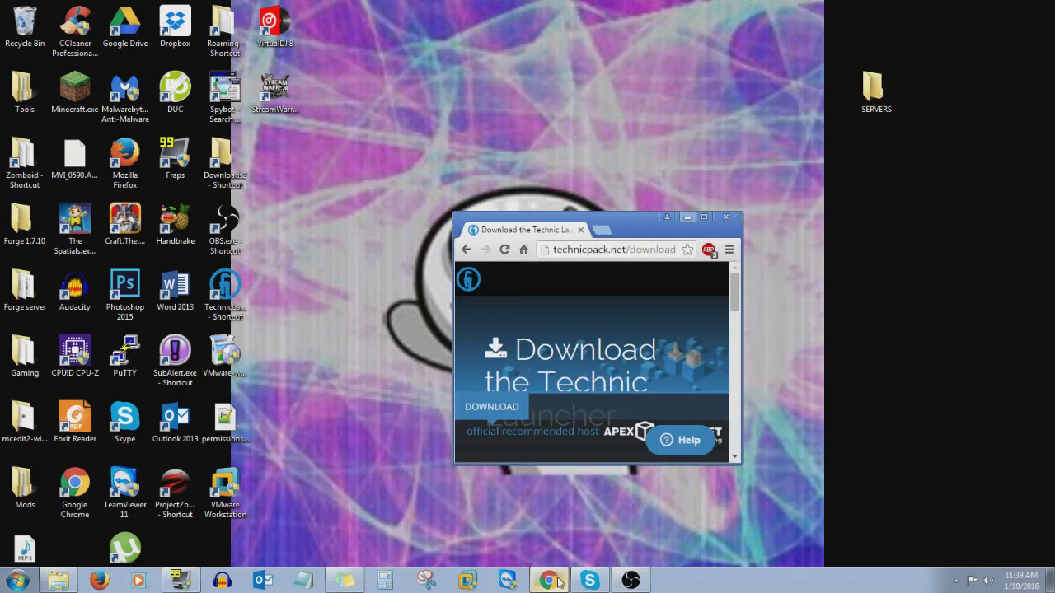
click(704, 216)
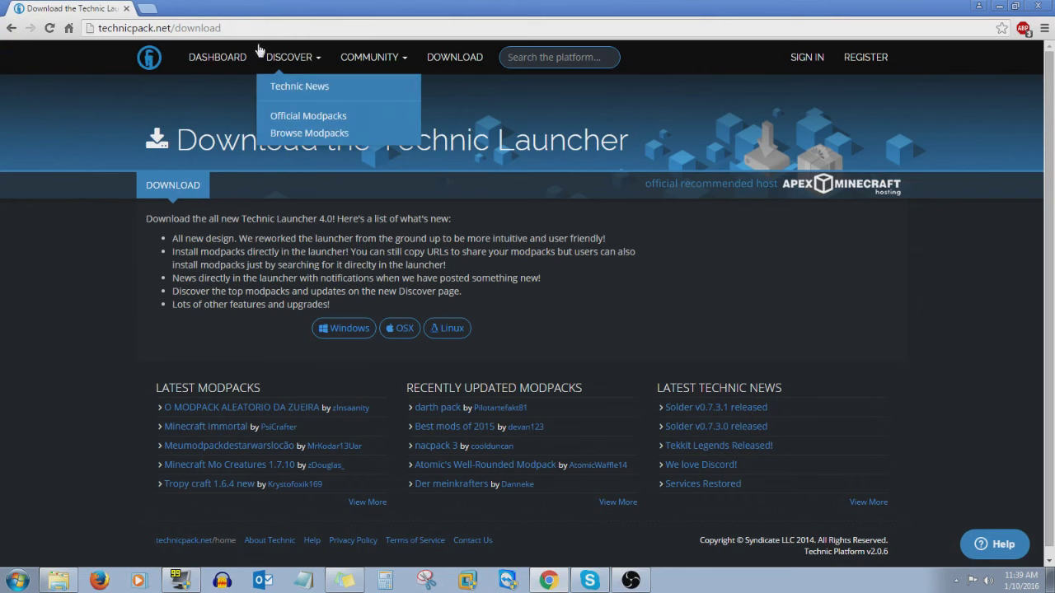
click(69, 28)
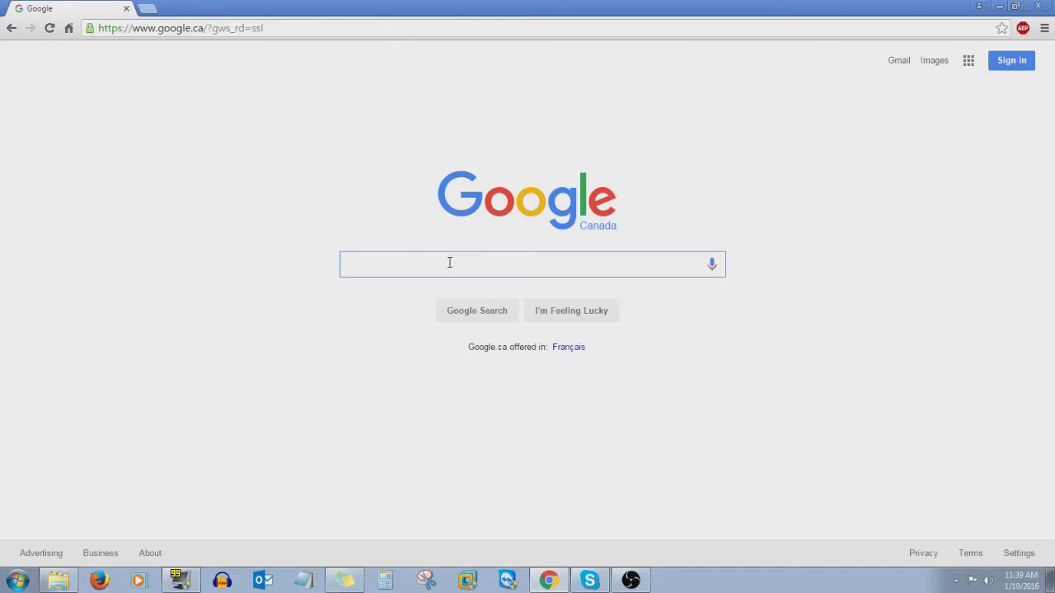
Step: Search Google for 'technic launcher' and open the technicpack.net/download result
text(technic la)
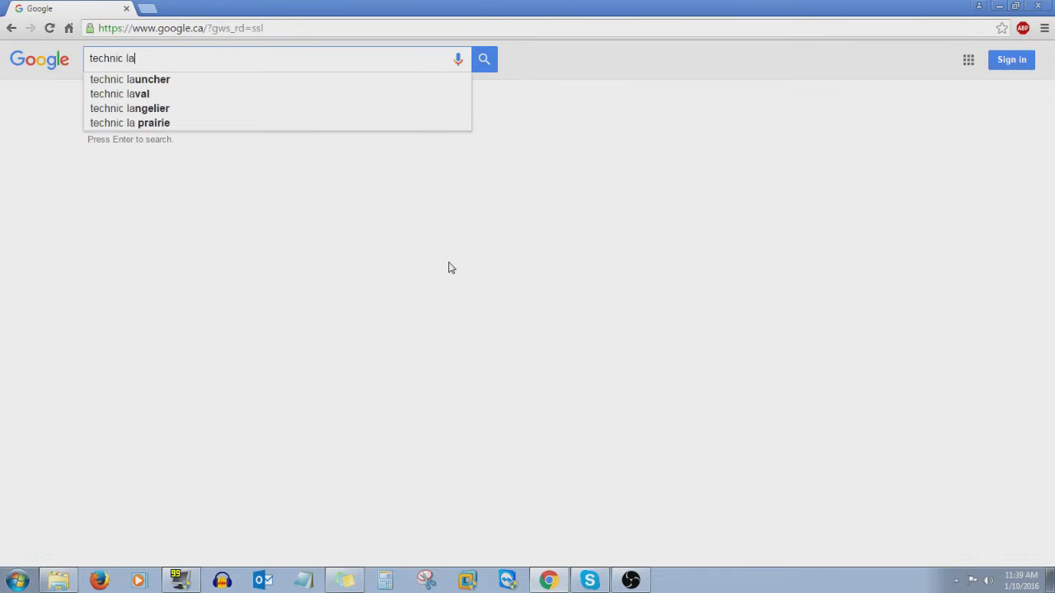
text(ucn)
key(BackSpace)
key(BackSpace)
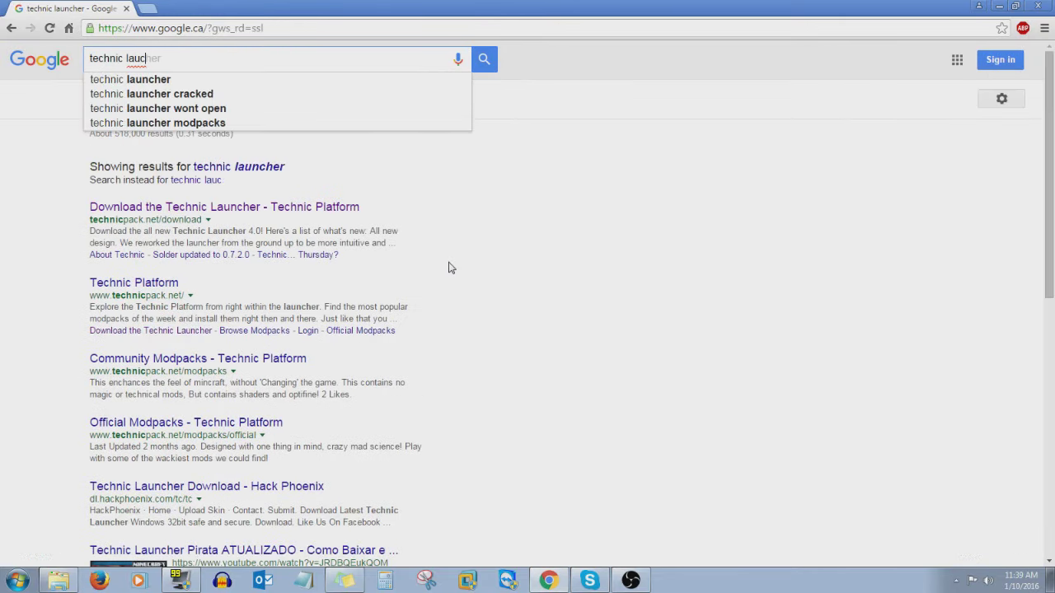
text(ncher)
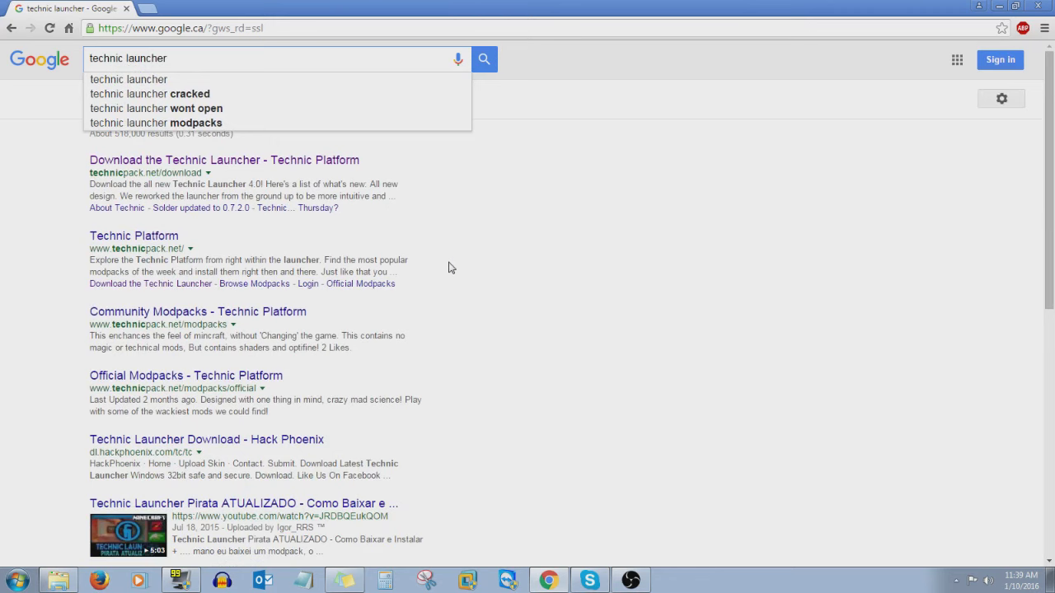
key(Return)
click(209, 164)
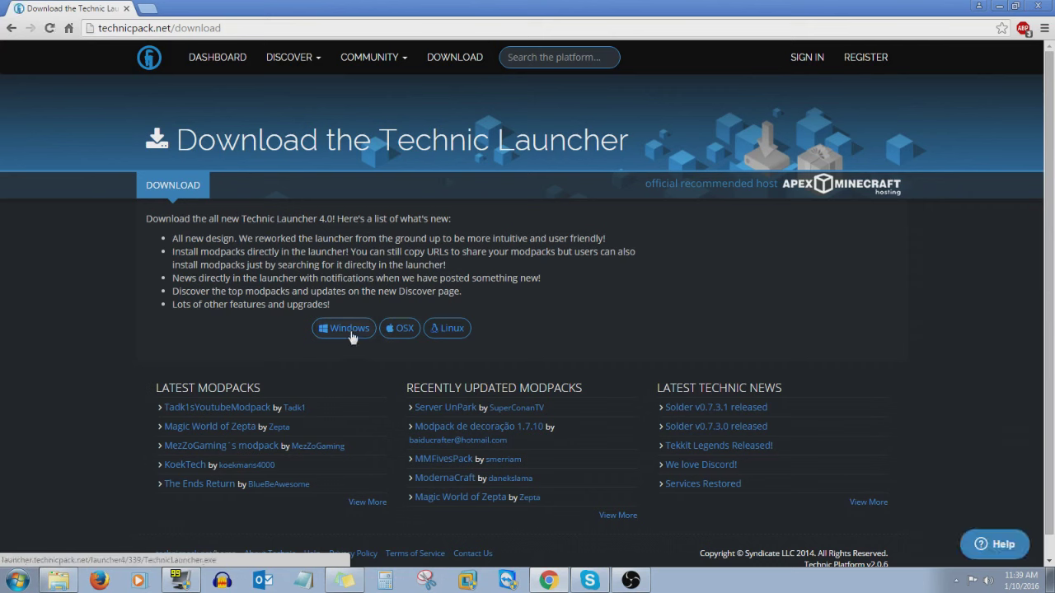
Step: Download the Windows TechnicLauncher.exe and run it, allowing it past the security warning
click(351, 332)
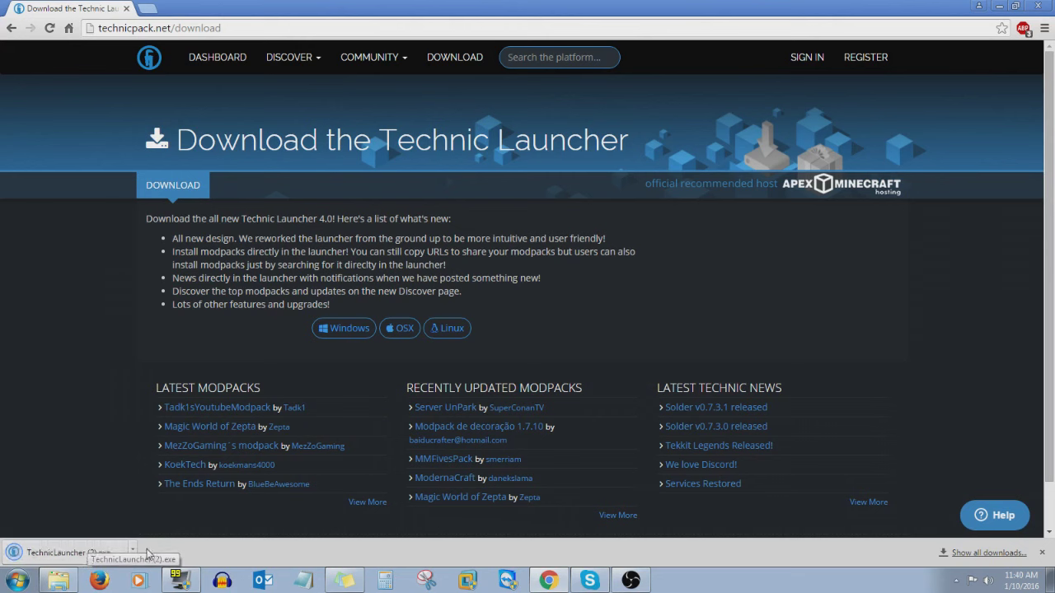
click(82, 558)
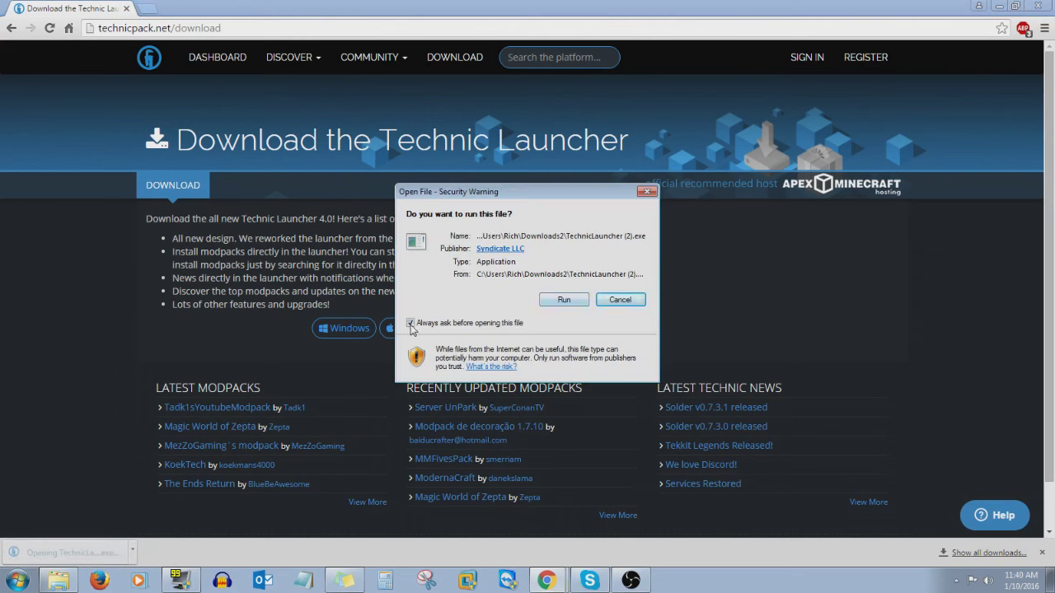
click(563, 302)
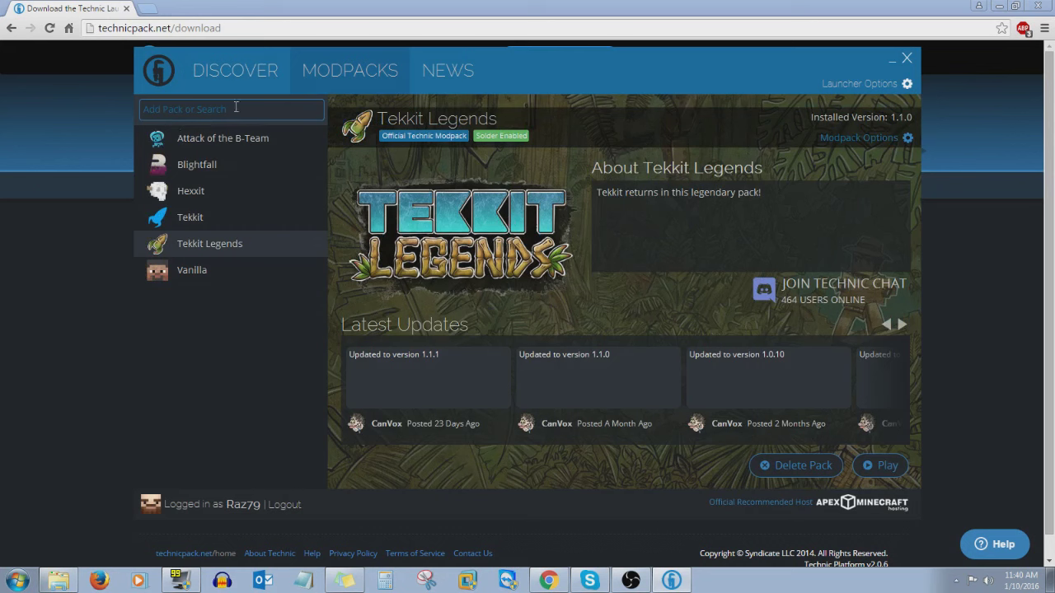
click(164, 110)
text(tekkit classic)
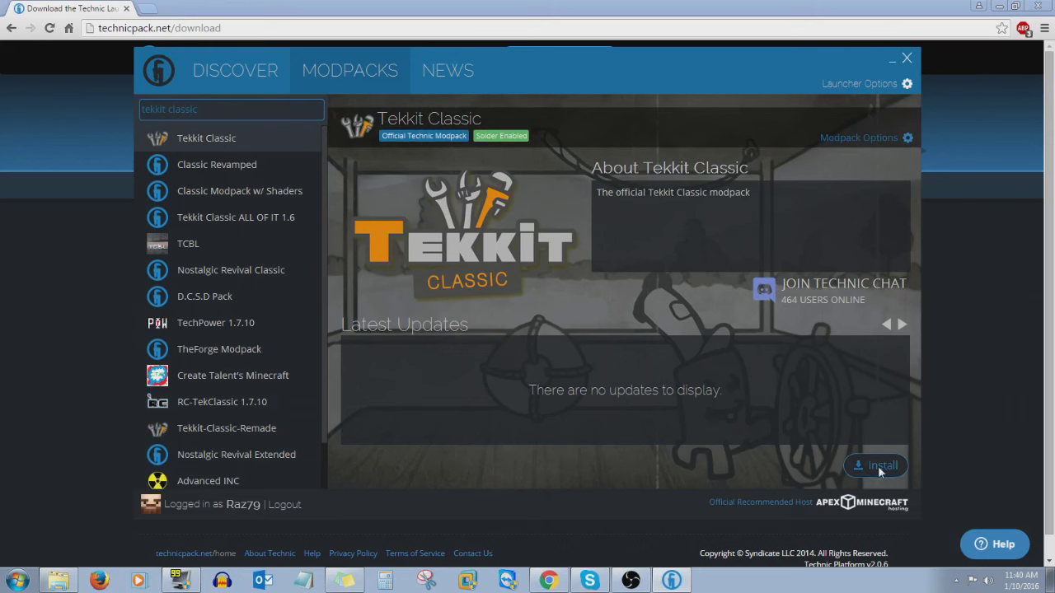
drag(220, 108, 139, 116)
key(BackSpace)
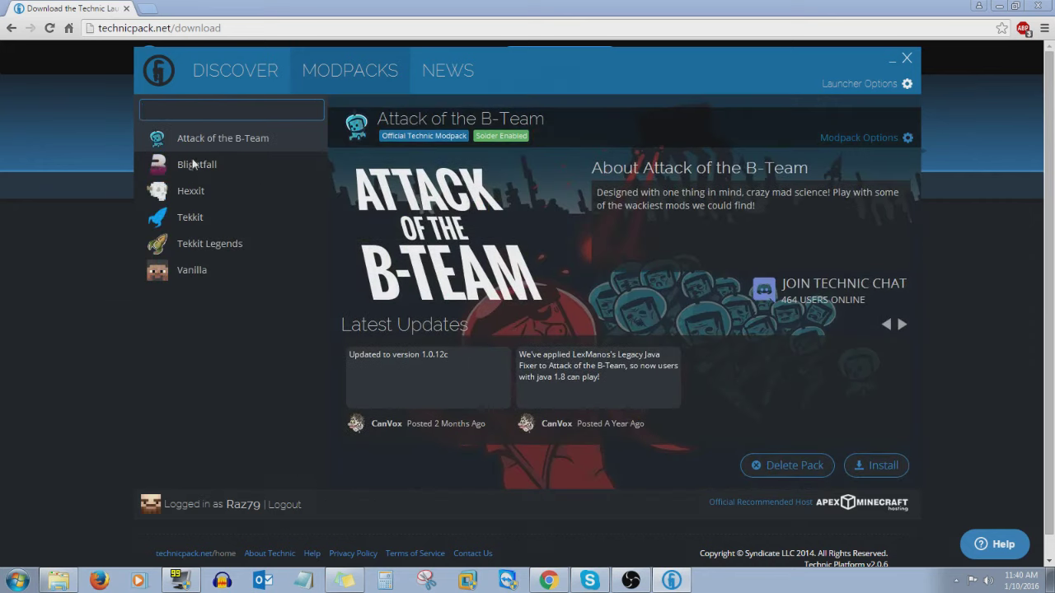
click(196, 243)
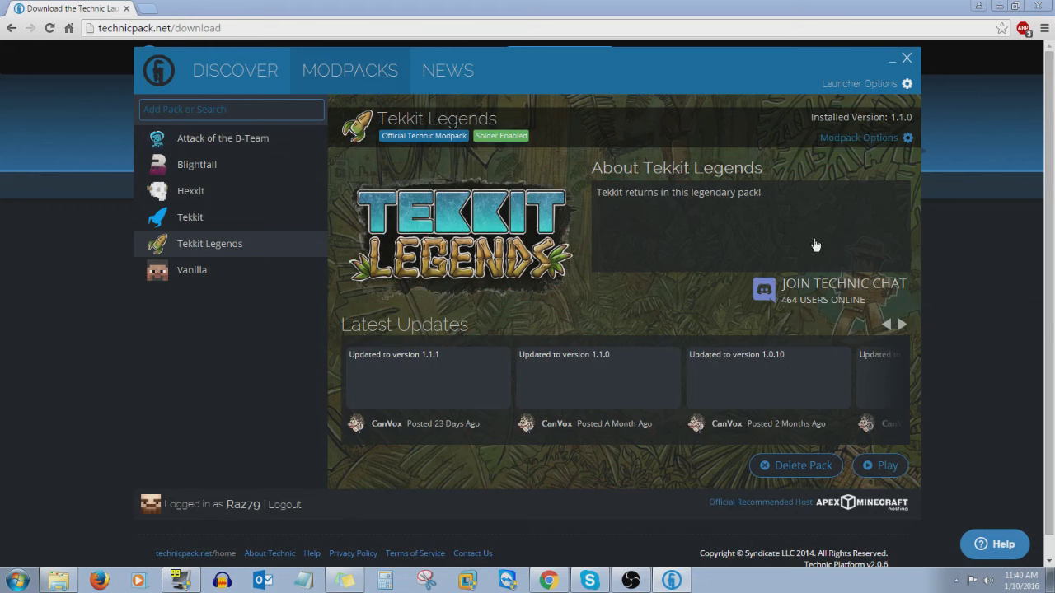
click(870, 142)
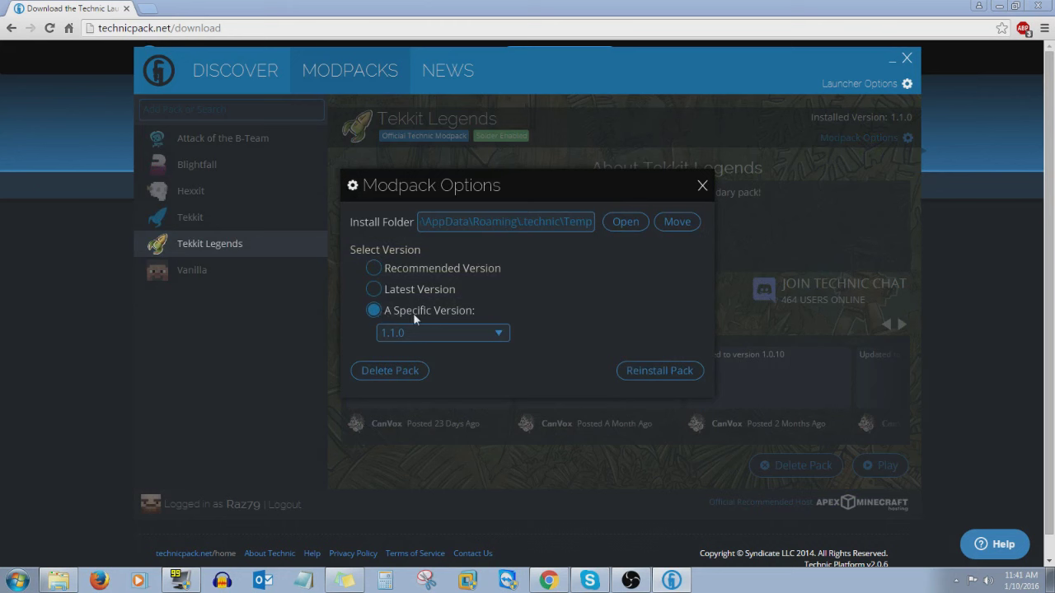
click(497, 334)
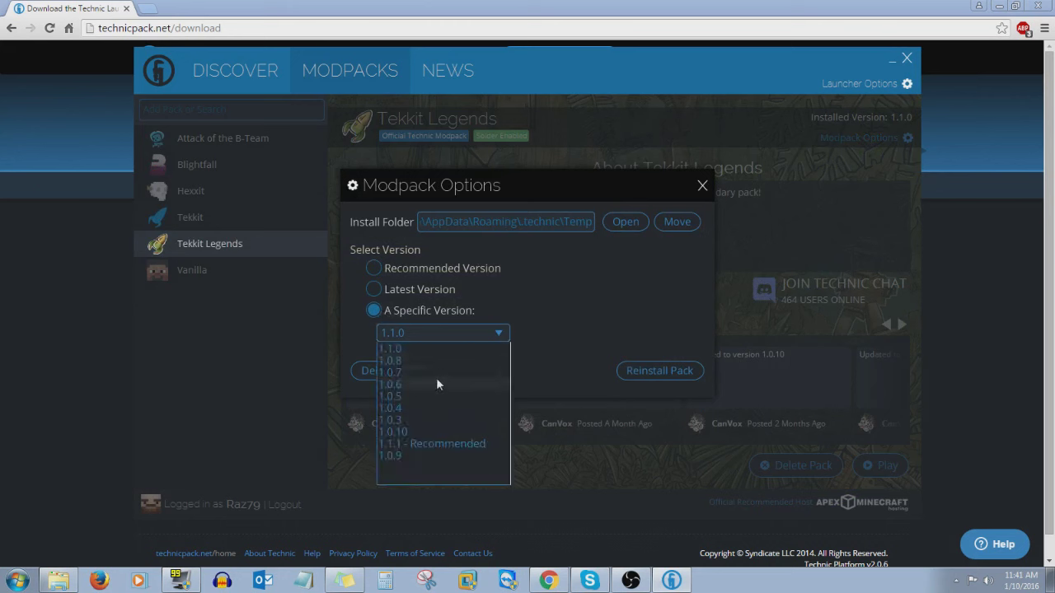
click(422, 352)
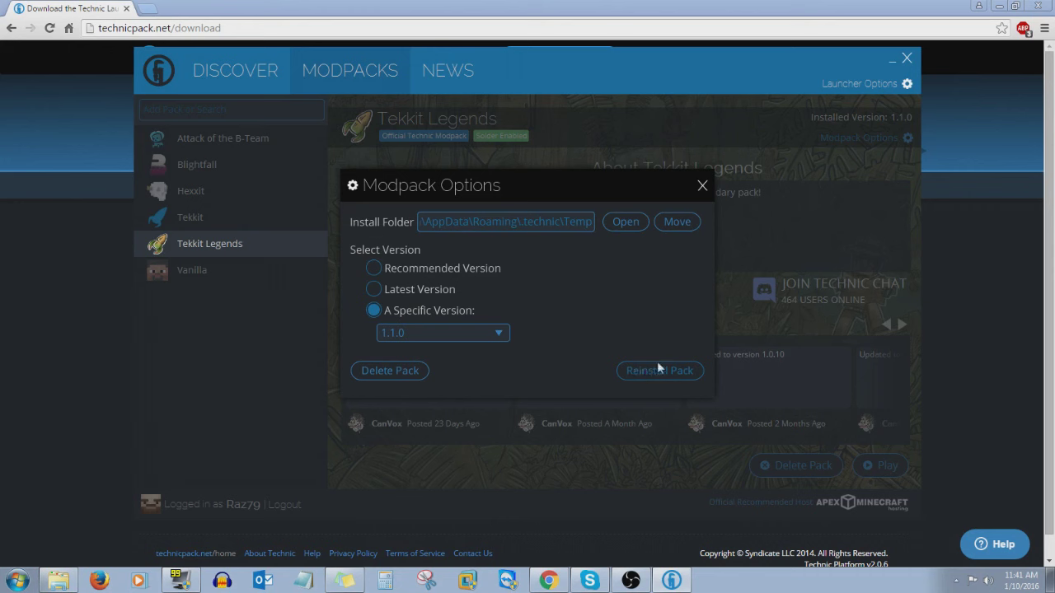
click(700, 188)
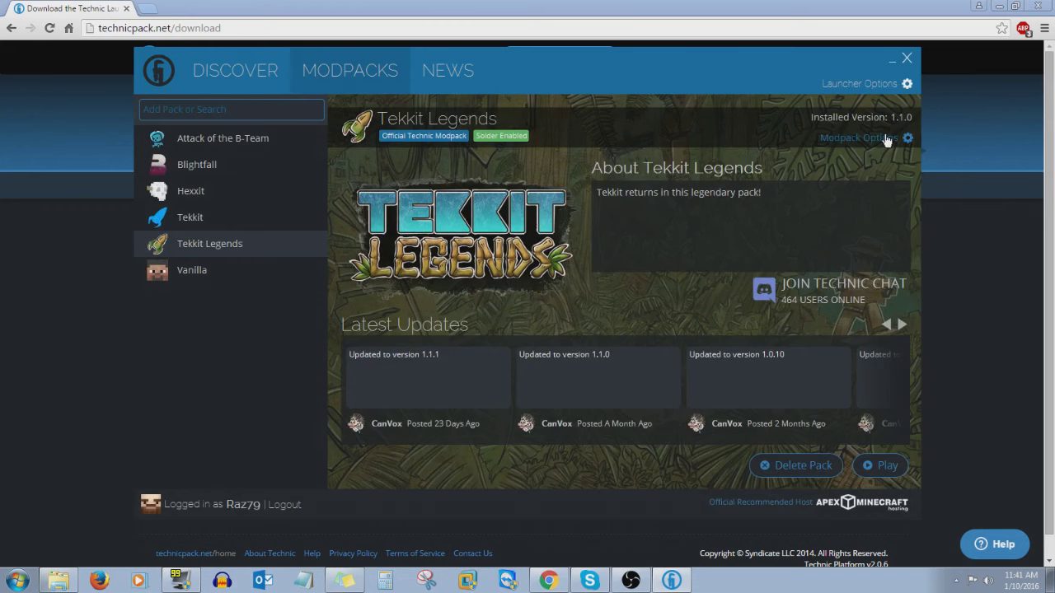
click(904, 86)
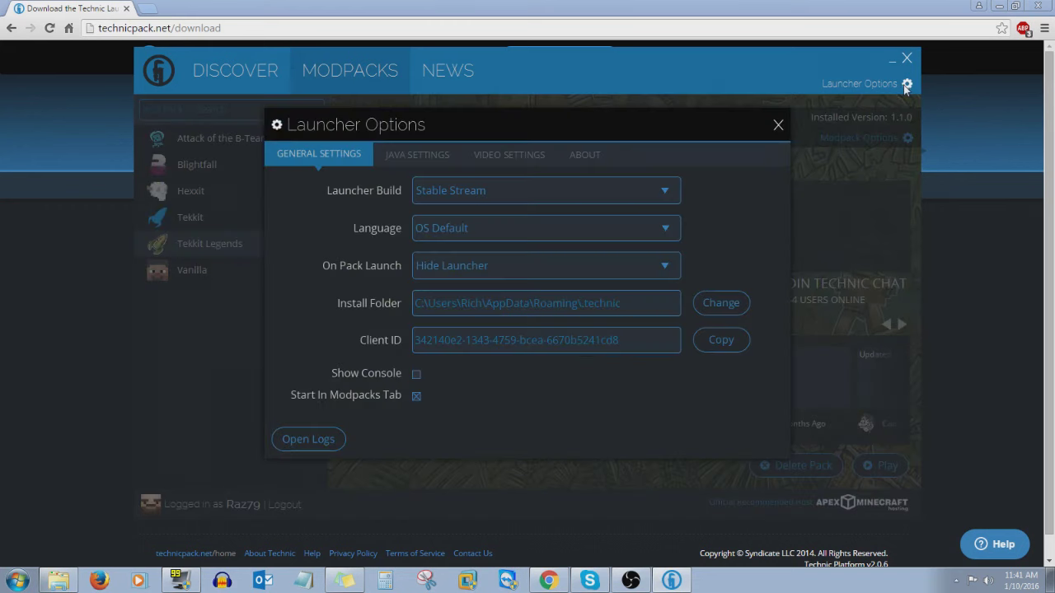
click(416, 156)
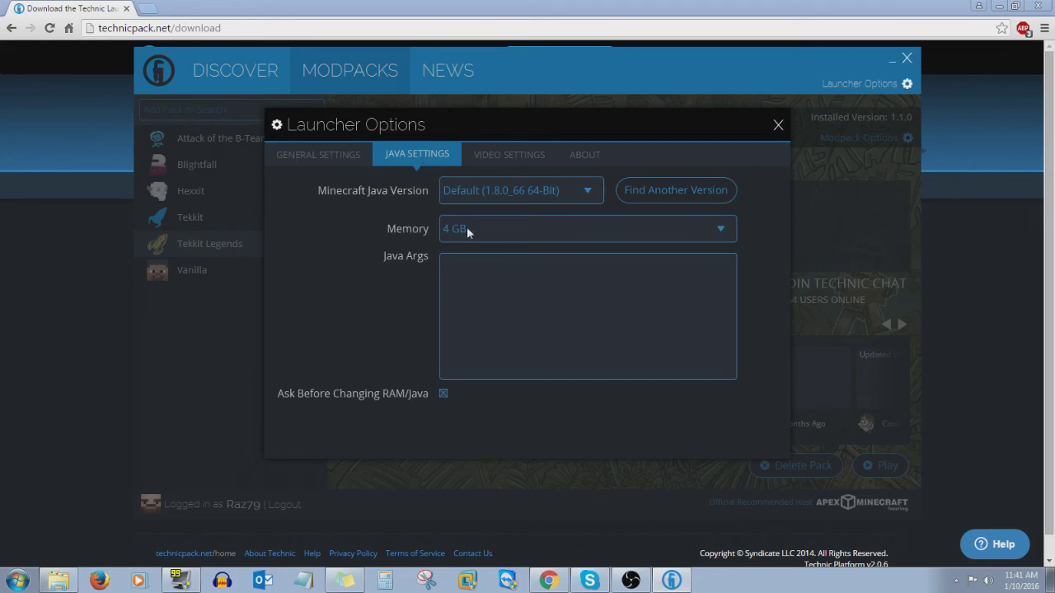
click(722, 230)
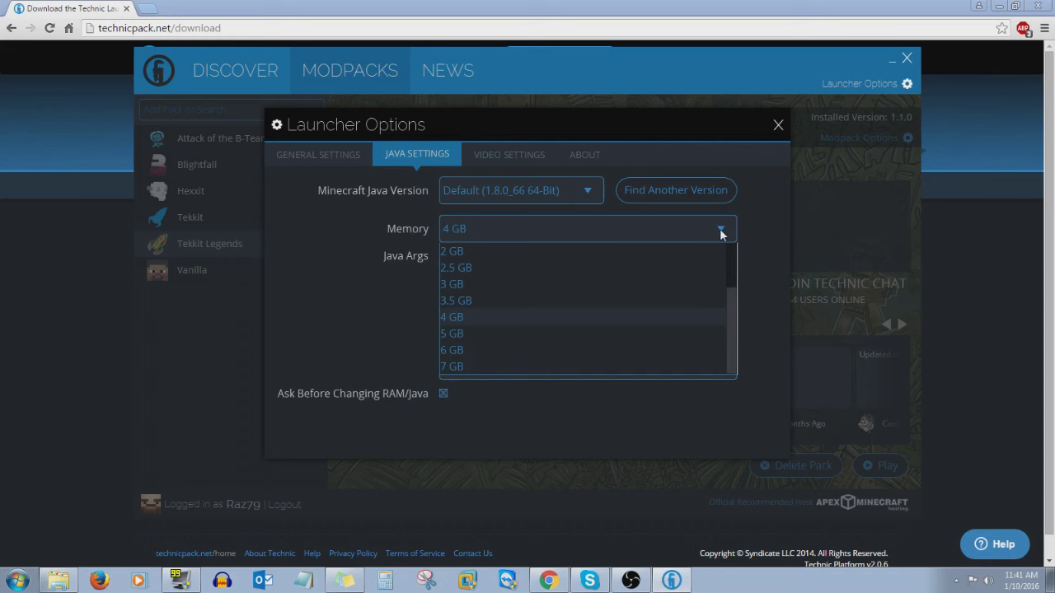
click(719, 228)
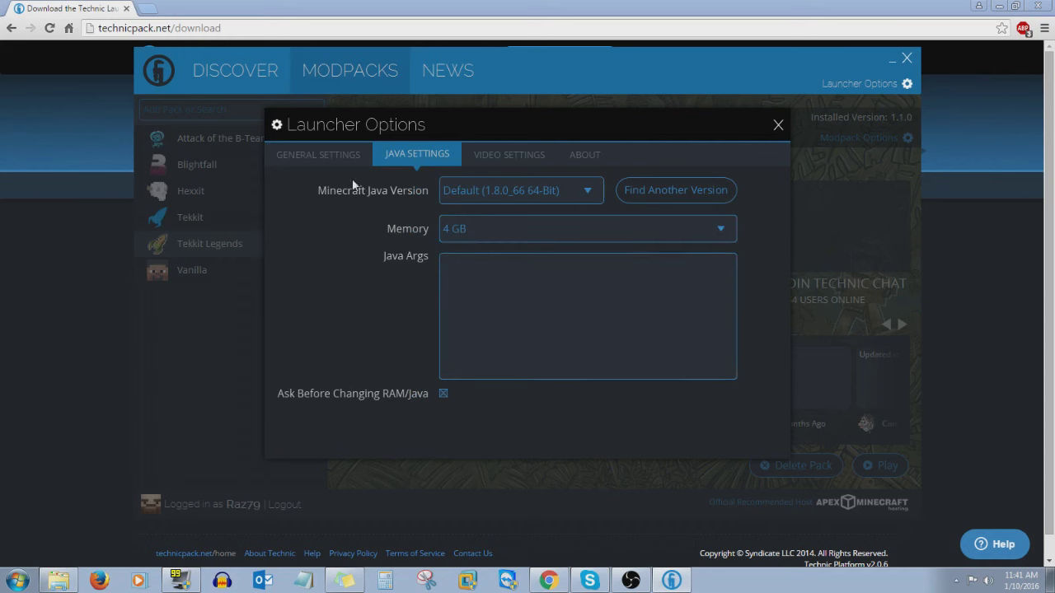
click(778, 126)
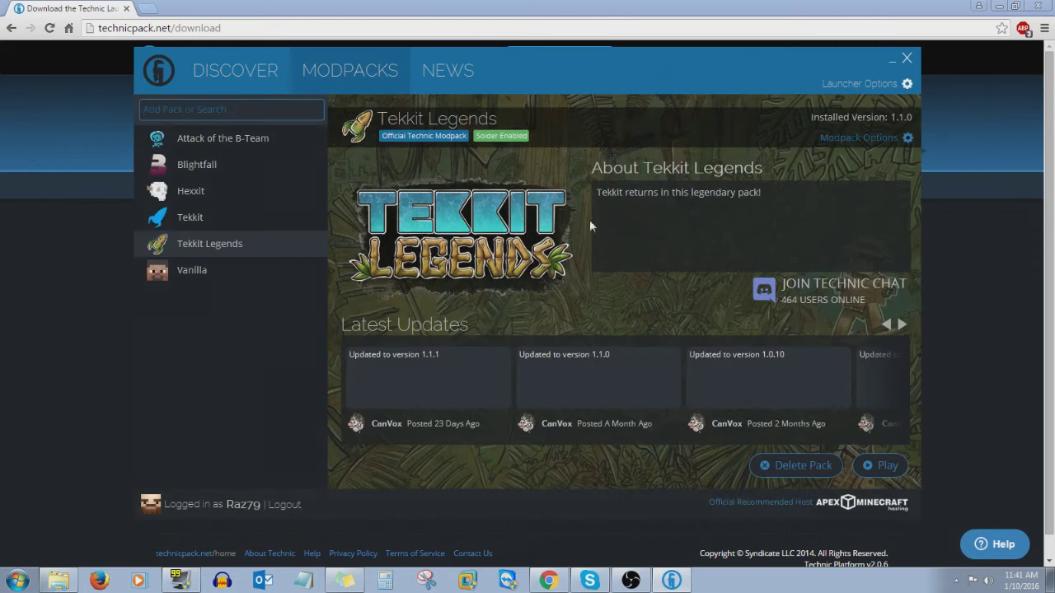
Step: Play Tekkit Legends from the Technic Launcher to reach the Minecraft 1.7.10 title menu
click(881, 467)
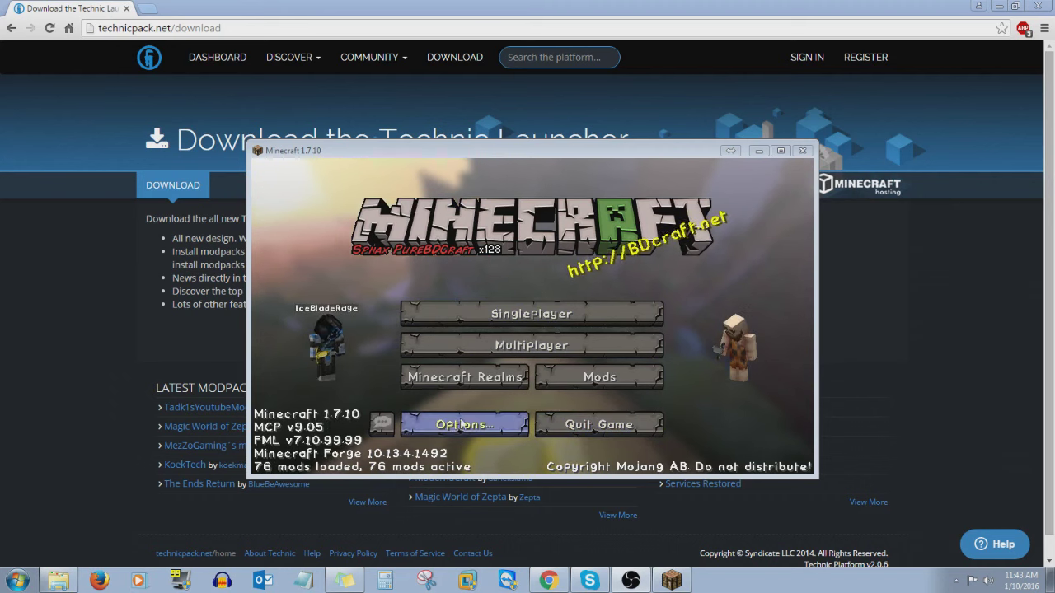
Step: Add a multiplayer server 'Streamies Tekkit Legends' at Streamies.ddns.net:25565 and save it
click(518, 353)
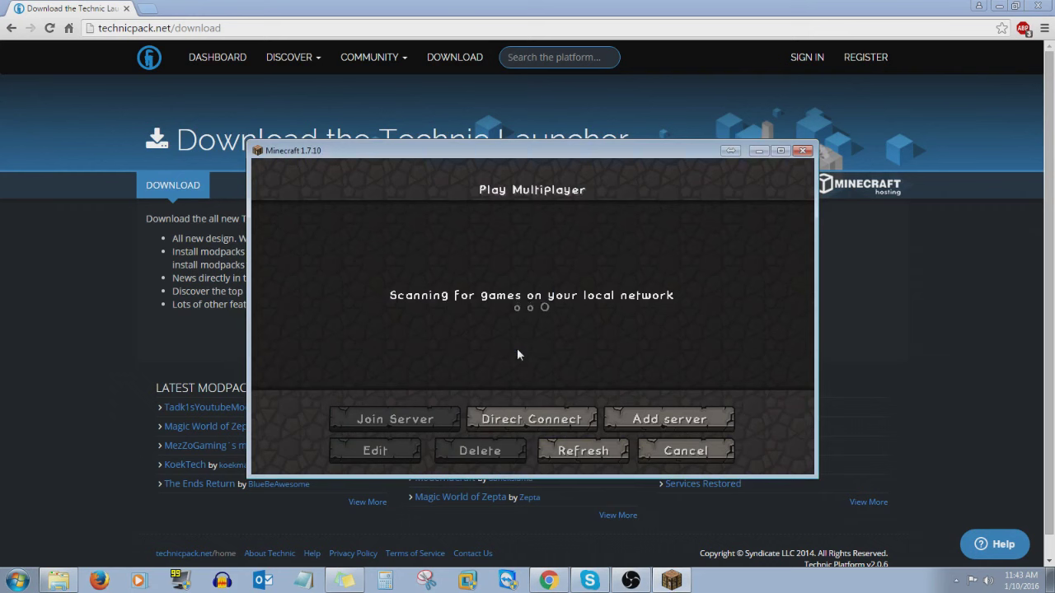
click(658, 421)
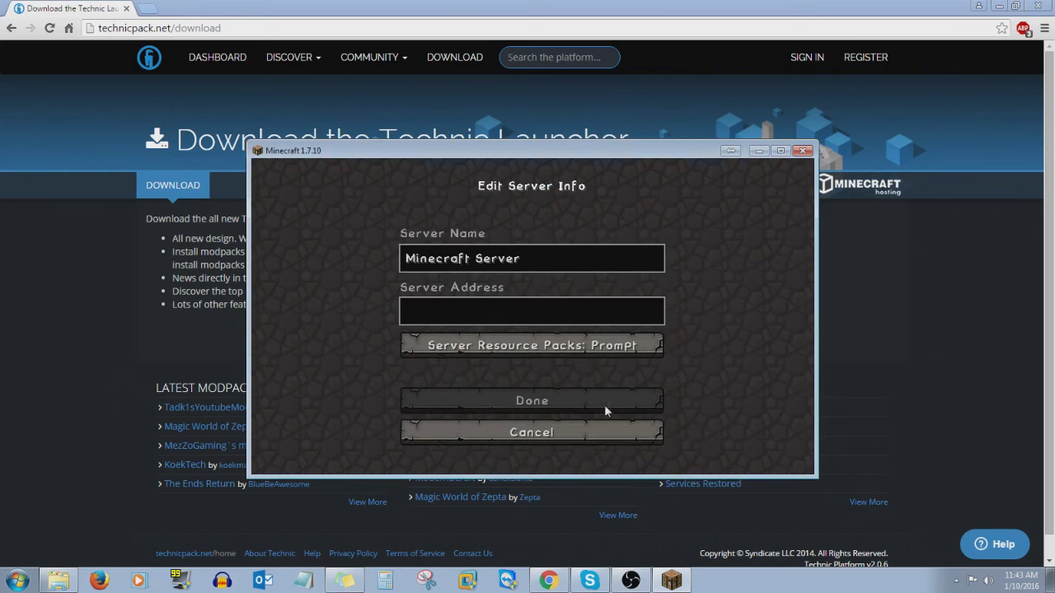
key(BackSpace)
key(BackSpace)
key(BackSpace)
key(BackSpace)
key(BackSpace)
key(BackSpace)
key(BackSpace)
key(BackSpace)
key(BackSpace)
key(BackSpace)
key(BackSpace)
key(BackSpace)
key(BackSpace)
key(BackSpace)
key(BackSpace)
key(BackSpace)
text(Streamies Tekkit Legends)
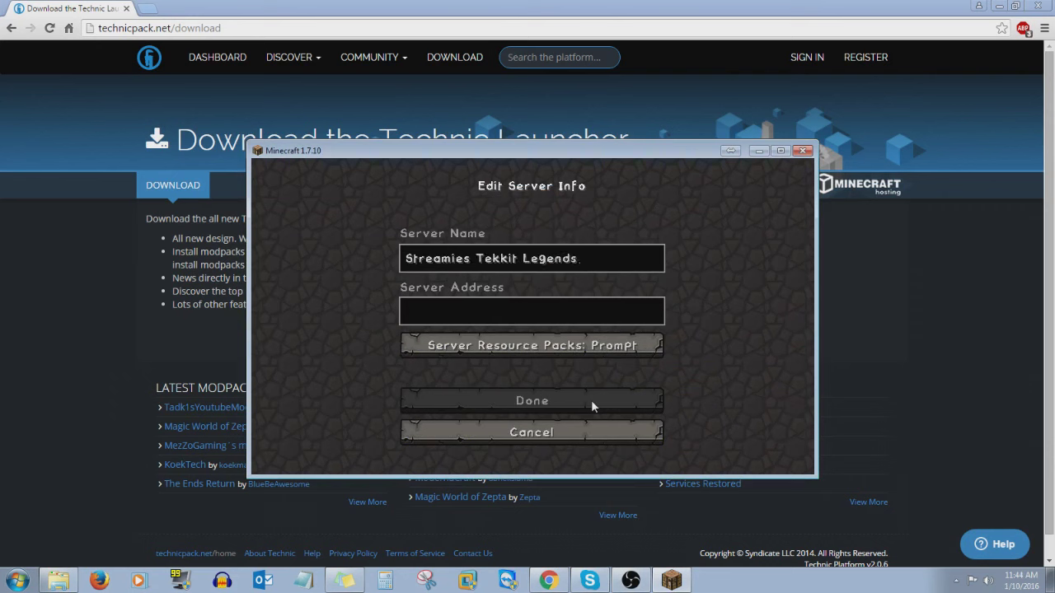
key(Tab)
text(Stremi)
key(BackSpace)
text(amies.dd)
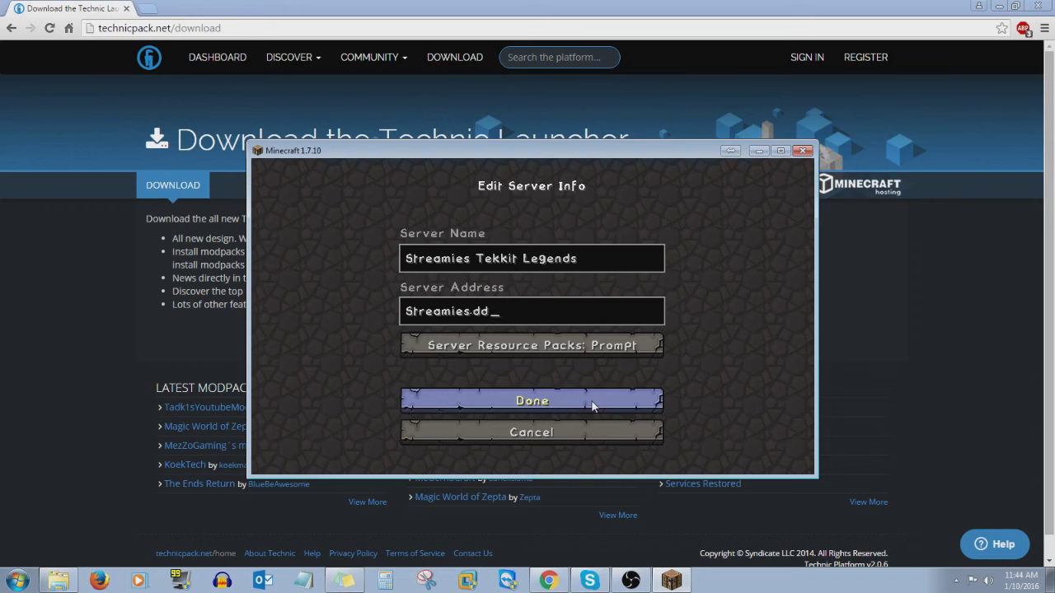
text(ns.net:25565)
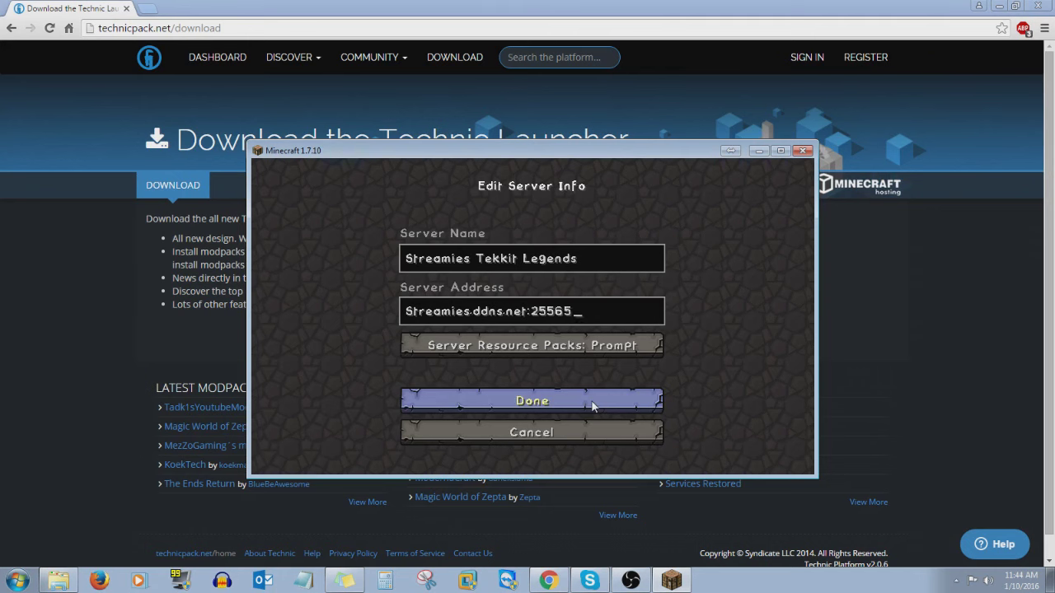
click(557, 401)
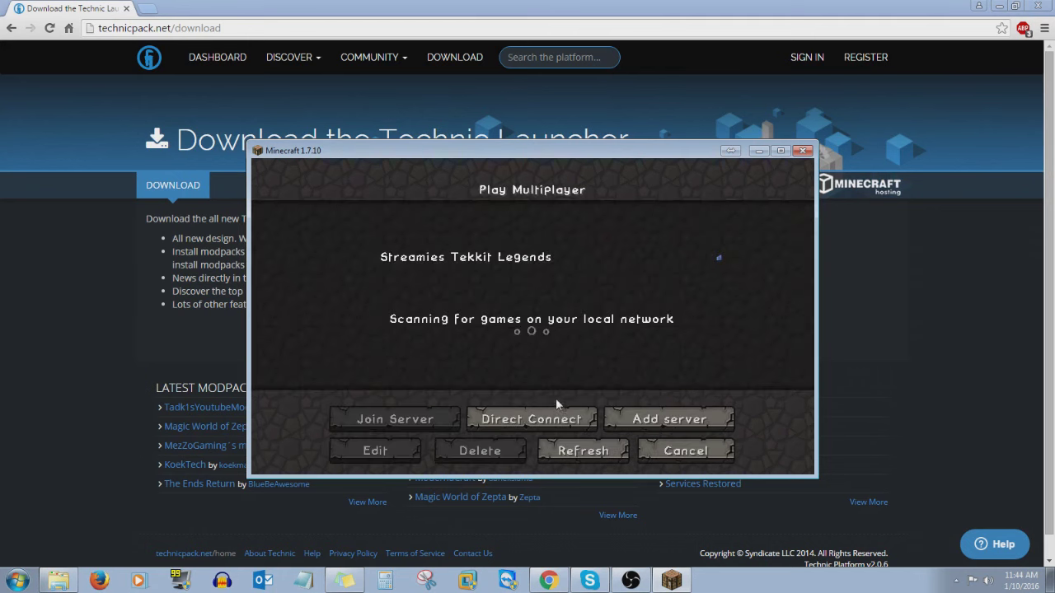